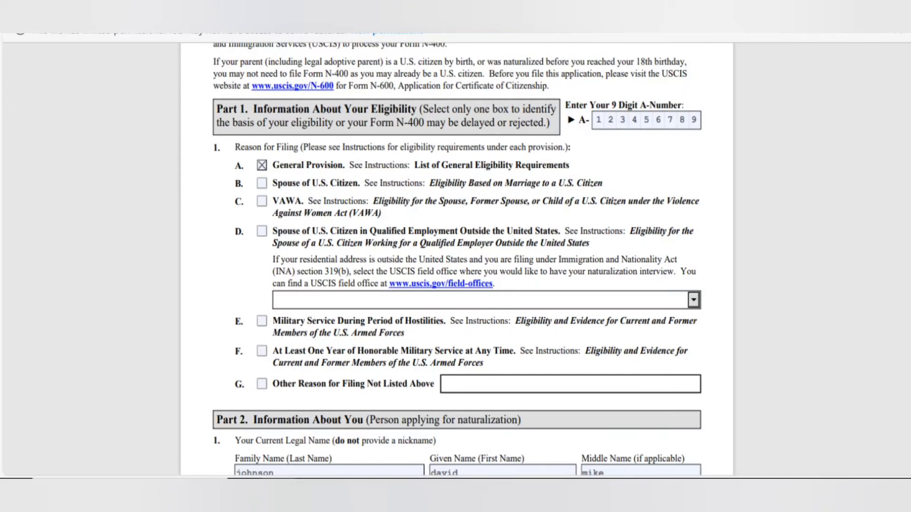
Step: Review the eligibility basis in Part 1 and the applicant's personal and Social Security answers in Part 2 of Form N-400
scroll(456, 256, "down", 3)
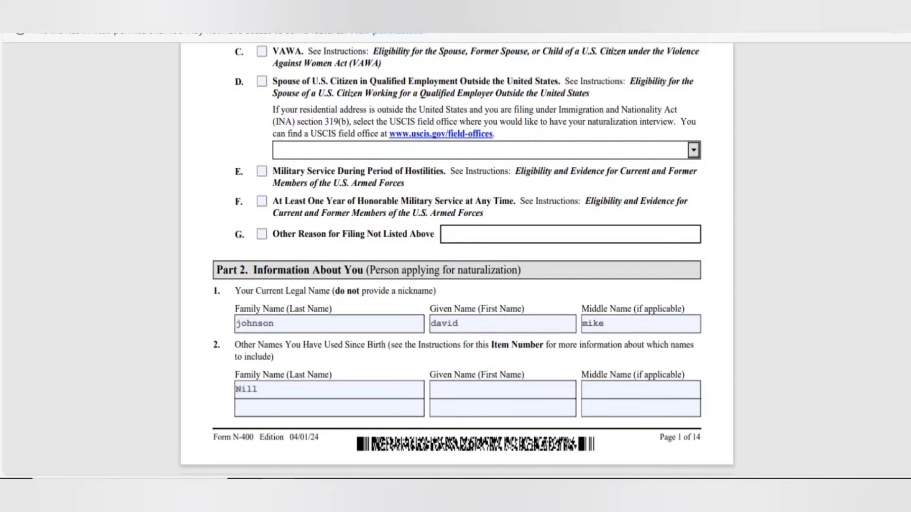
scroll(455, 256, "down", 2)
scroll(456, 256, "up", 3)
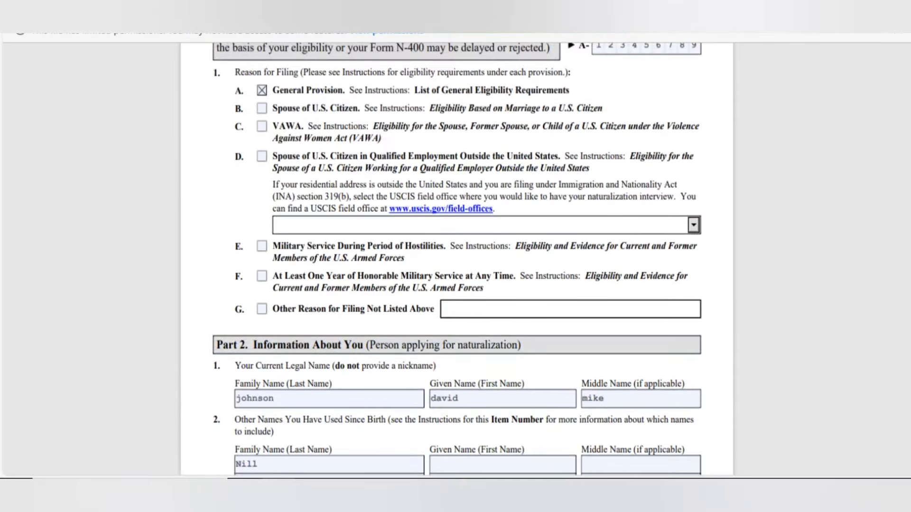
scroll(455, 256, "down", 3)
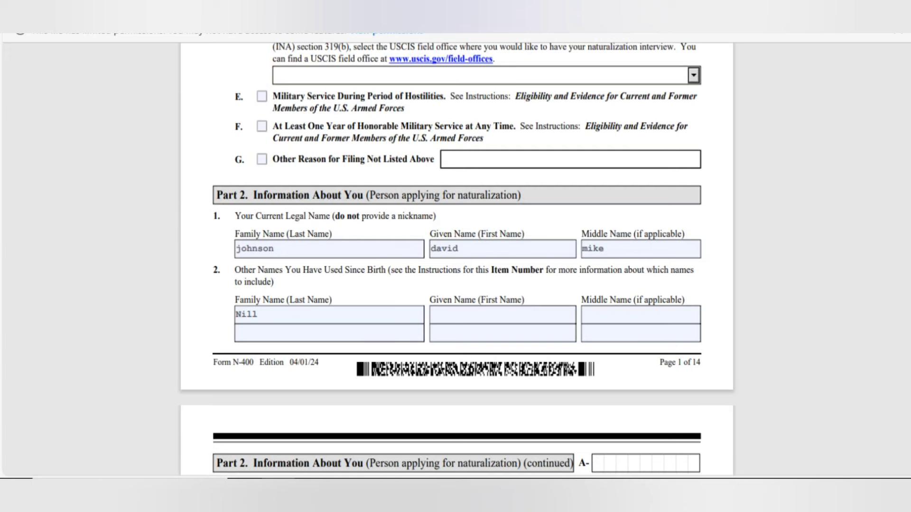
scroll(456, 259, "down", 3)
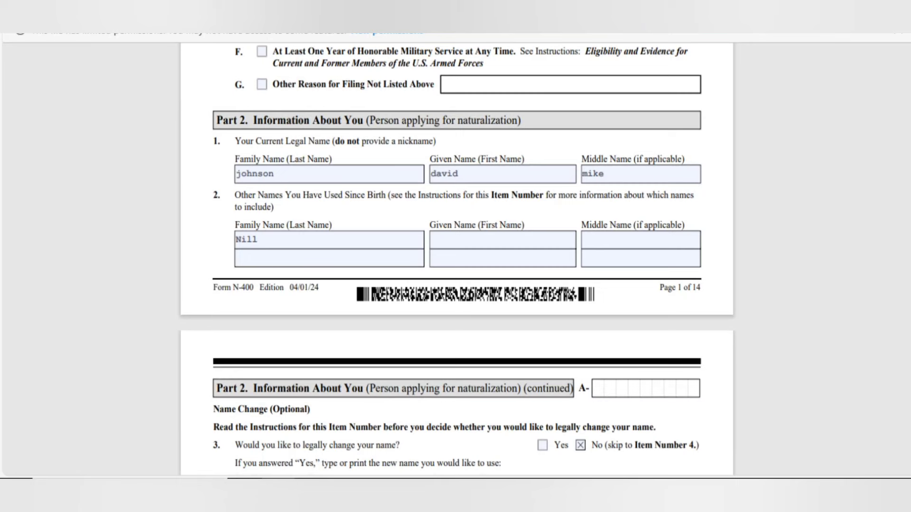
scroll(456, 256, "down", 2)
scroll(455, 256, "down", 3)
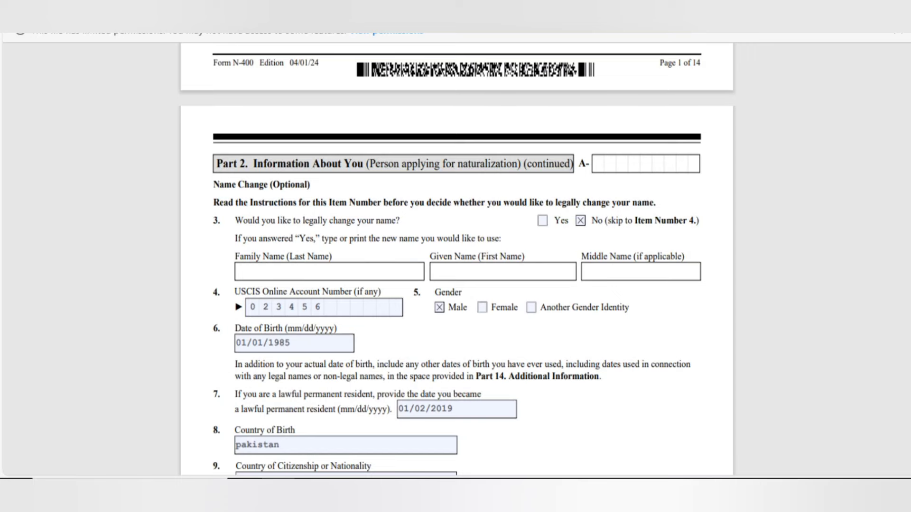
scroll(455, 257, "down", 2)
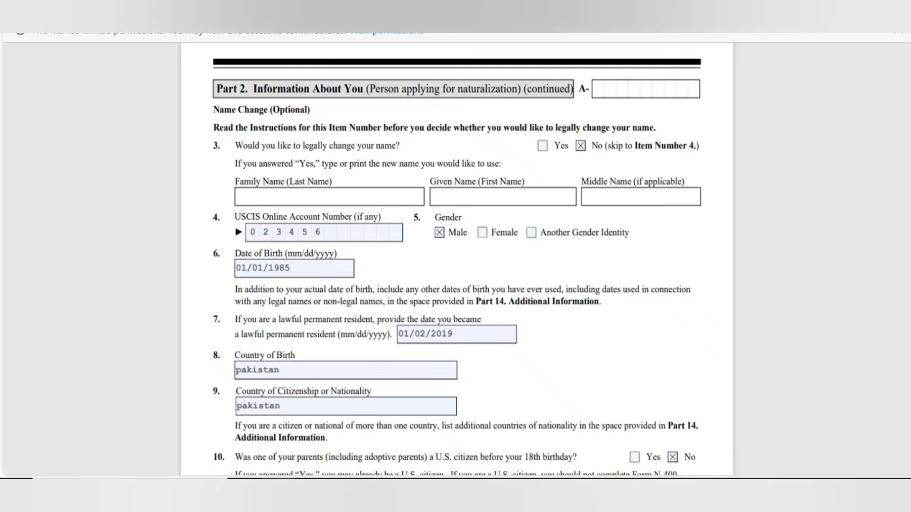
scroll(455, 256, "down", 3)
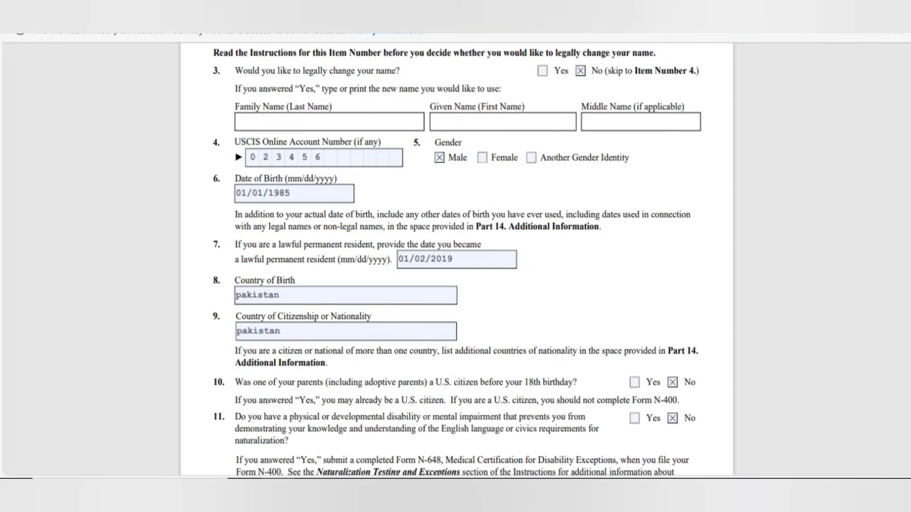
scroll(457, 259, "down", 3)
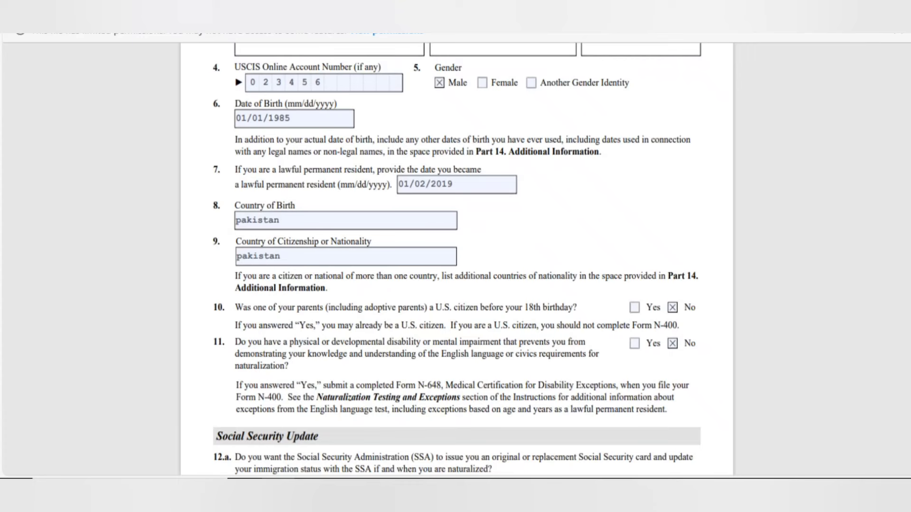
scroll(455, 256, "down", 2)
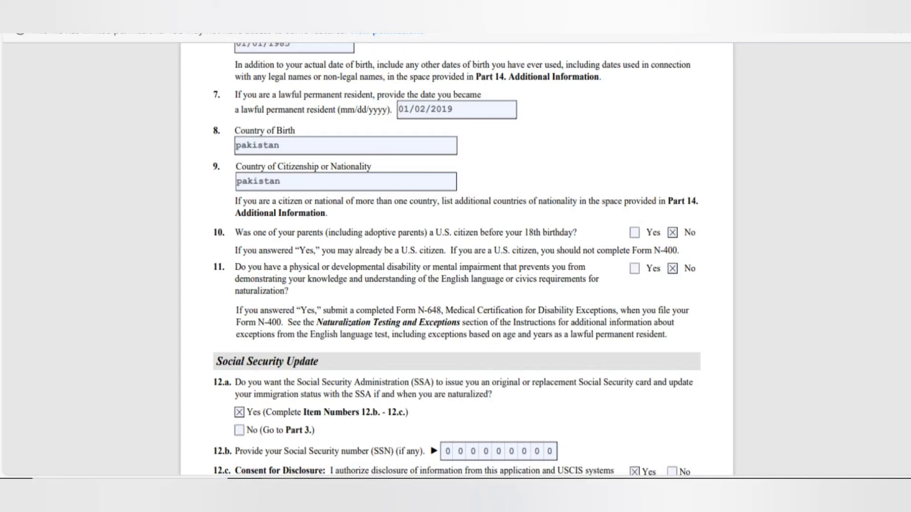
scroll(456, 258, "down", 3)
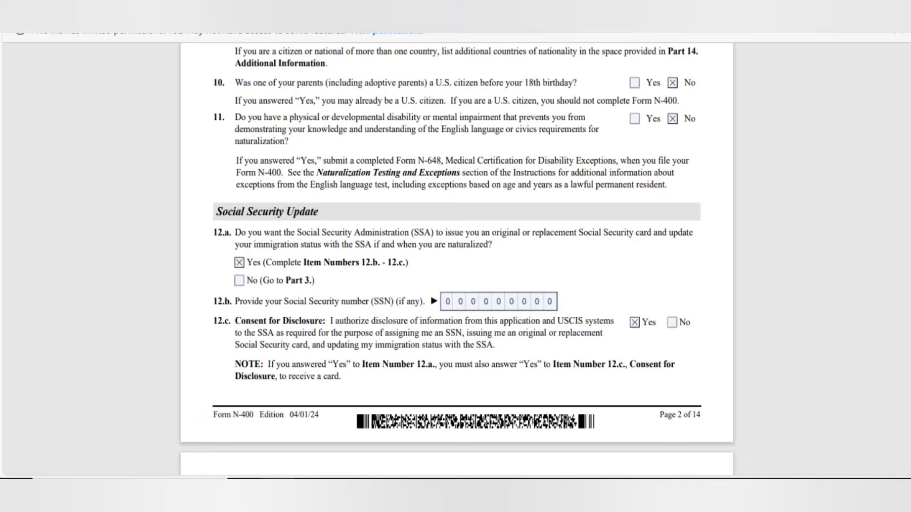
Step: Examine the biographic information in Part 3 and the physical address and residence history in Part 4
scroll(455, 256, "down", 6)
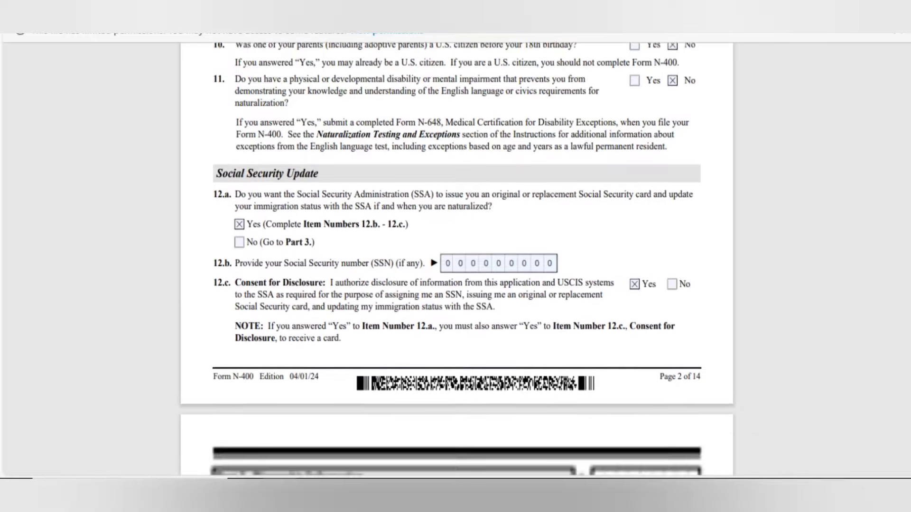
scroll(455, 256, "down", 2)
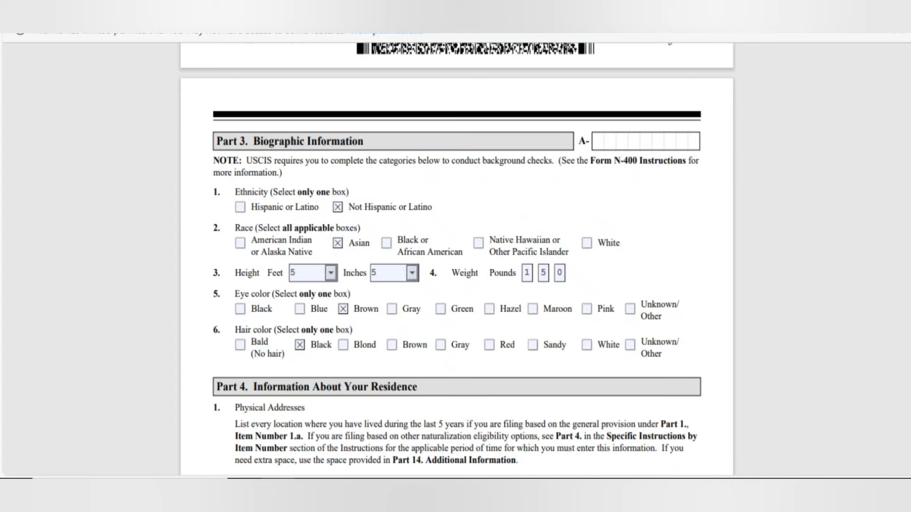
scroll(455, 256, "down", 6)
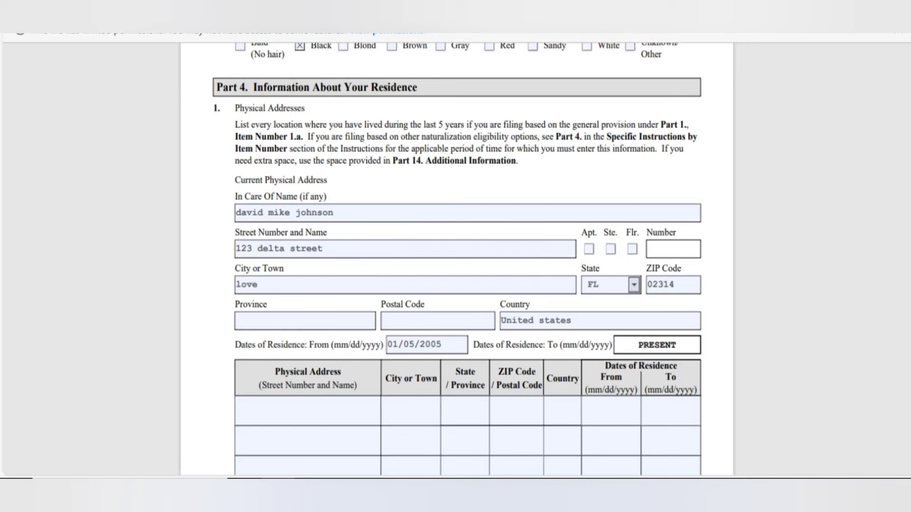
scroll(455, 275, "down", 3)
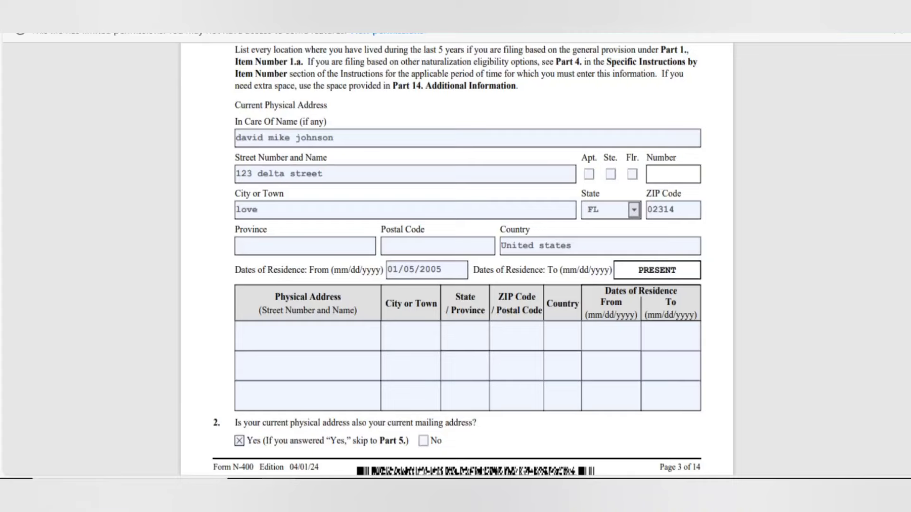
scroll(455, 275, "up", 3)
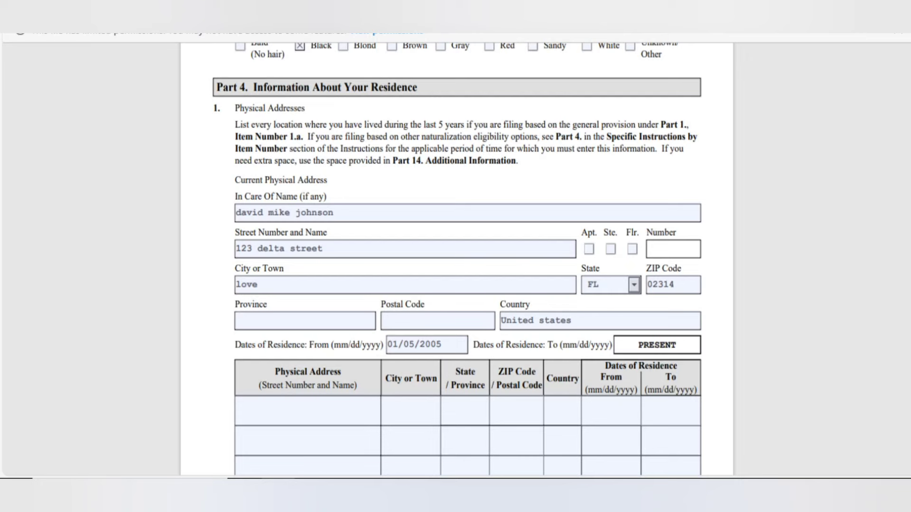
scroll(467, 261, "down", 3)
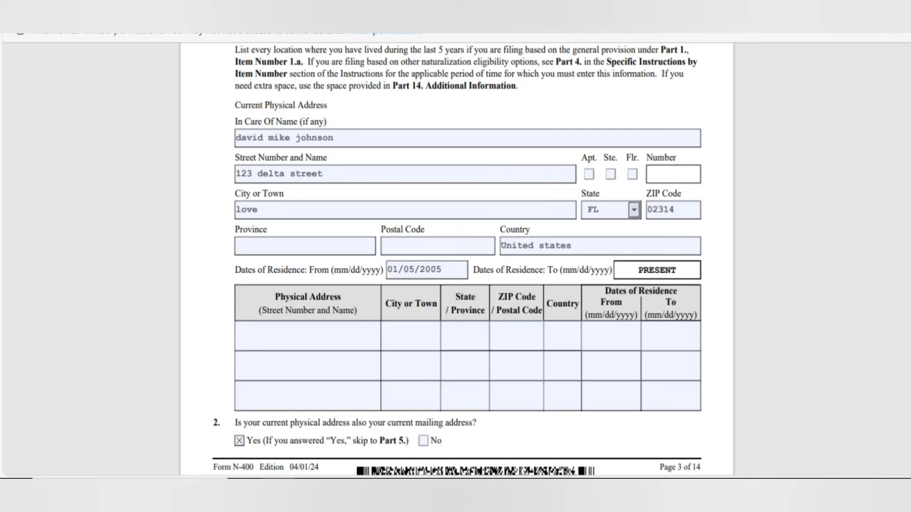
scroll(457, 259, "down", 2)
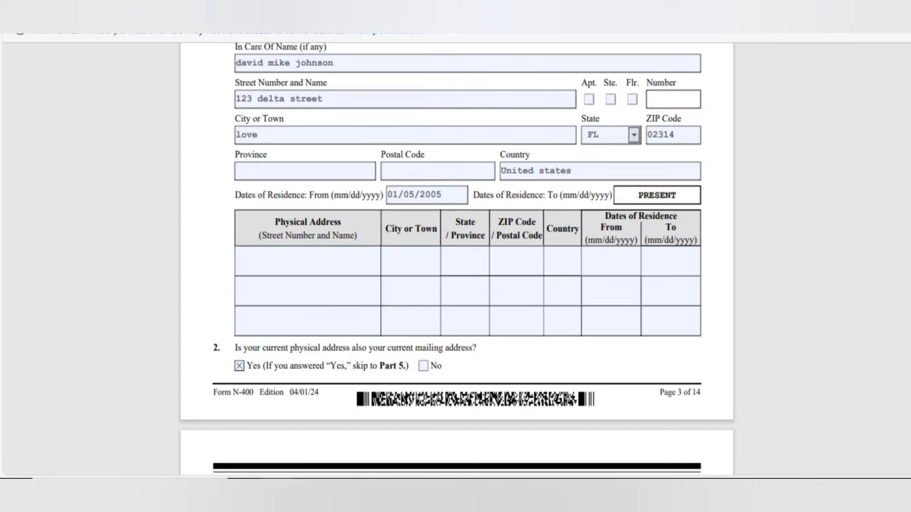
scroll(456, 256, "down", 3)
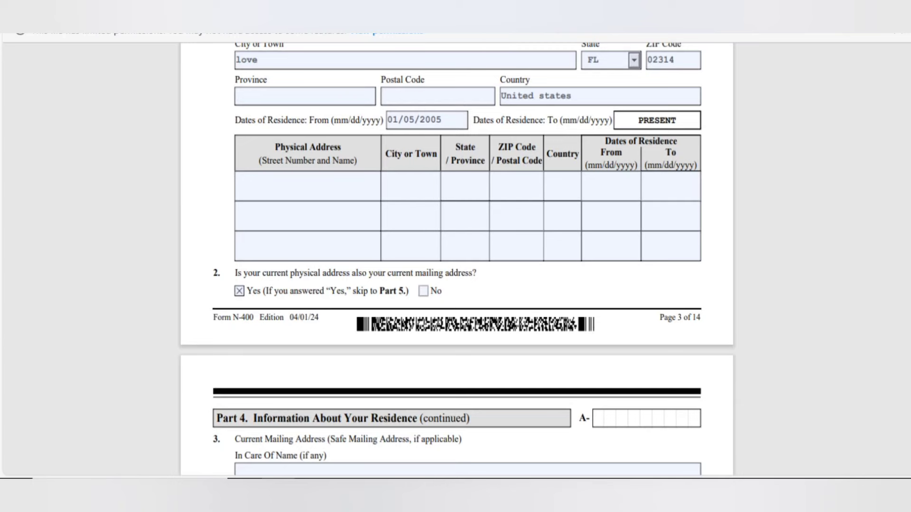
Step: Read through the mailing address section and the marital status and current spouse details in Part 5
scroll(456, 256, "down", 6)
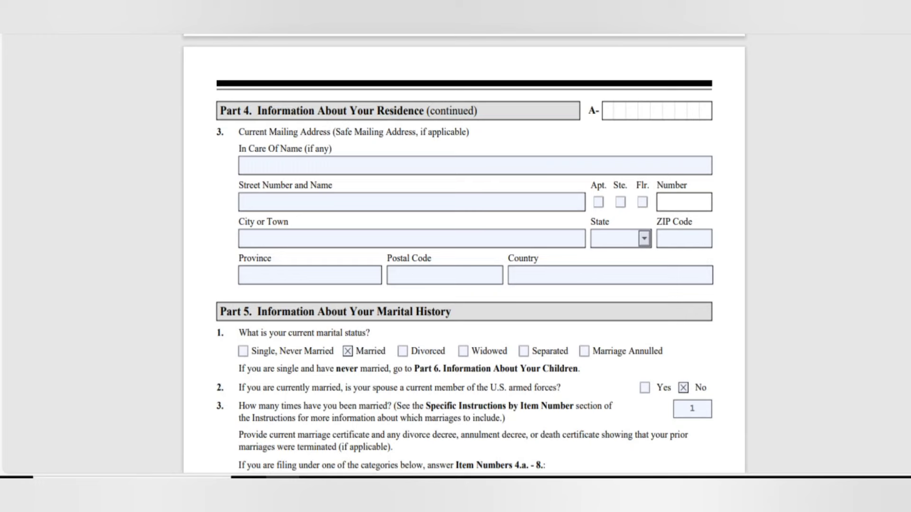
scroll(455, 256, "down", 2)
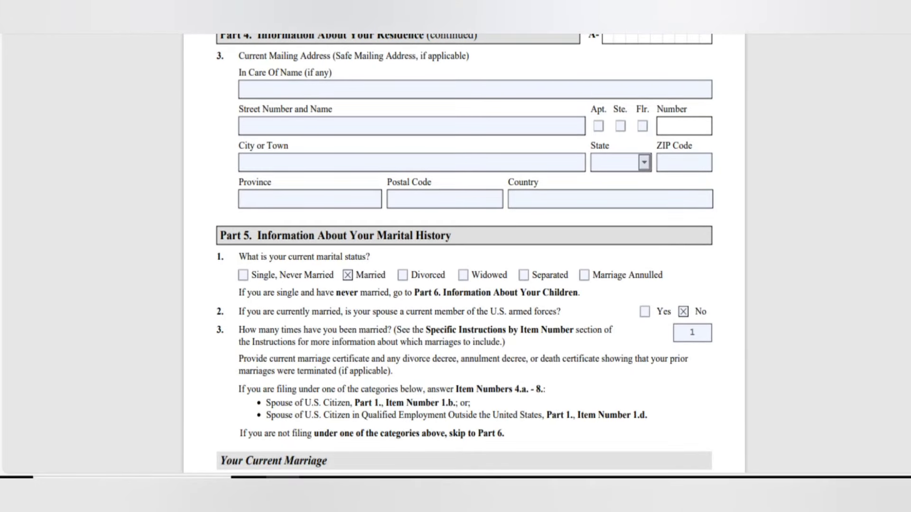
scroll(456, 256, "down", 2)
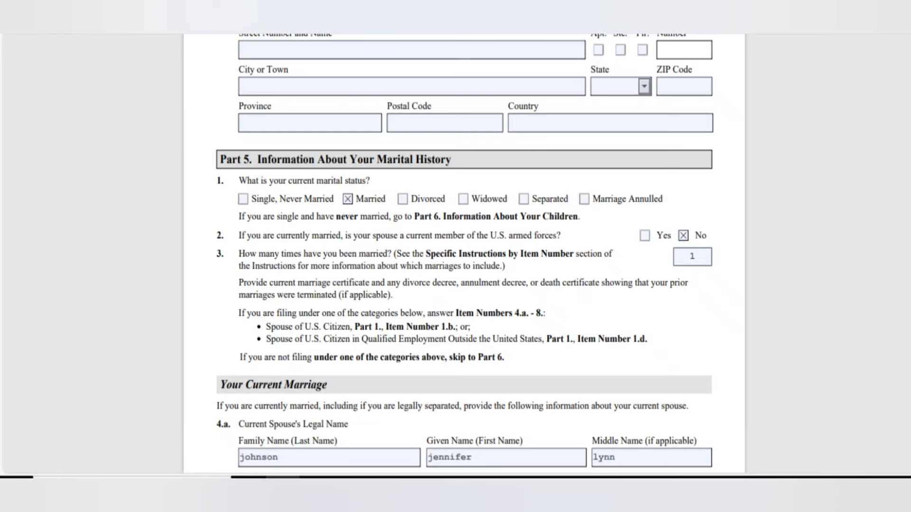
scroll(464, 254, "down", 3)
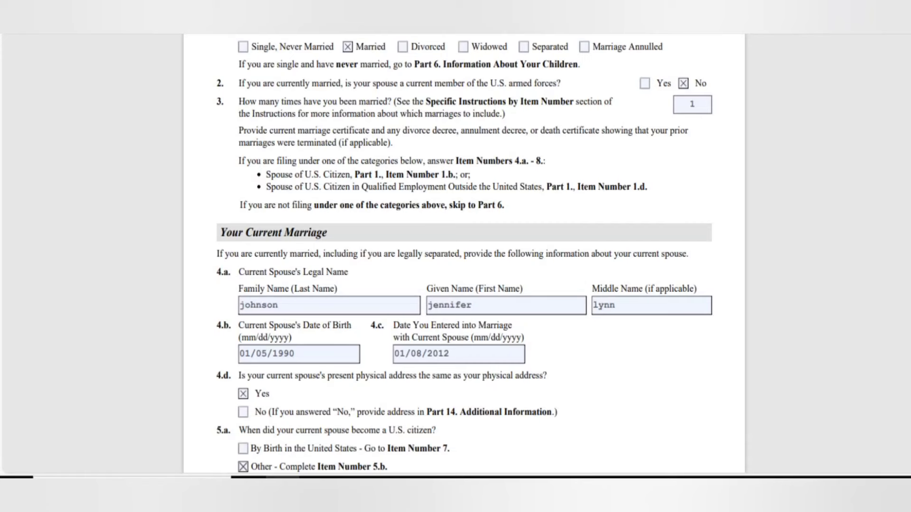
scroll(464, 252, "down", 3)
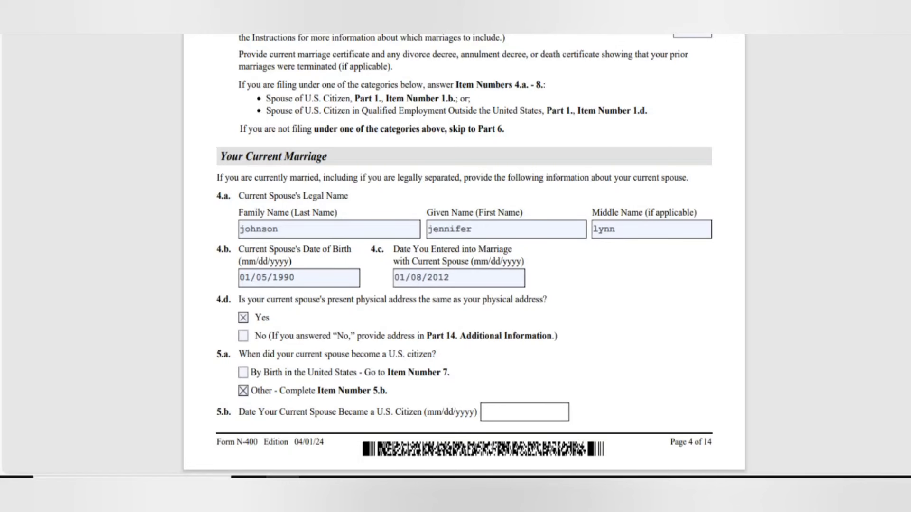
scroll(463, 256, "up", 3)
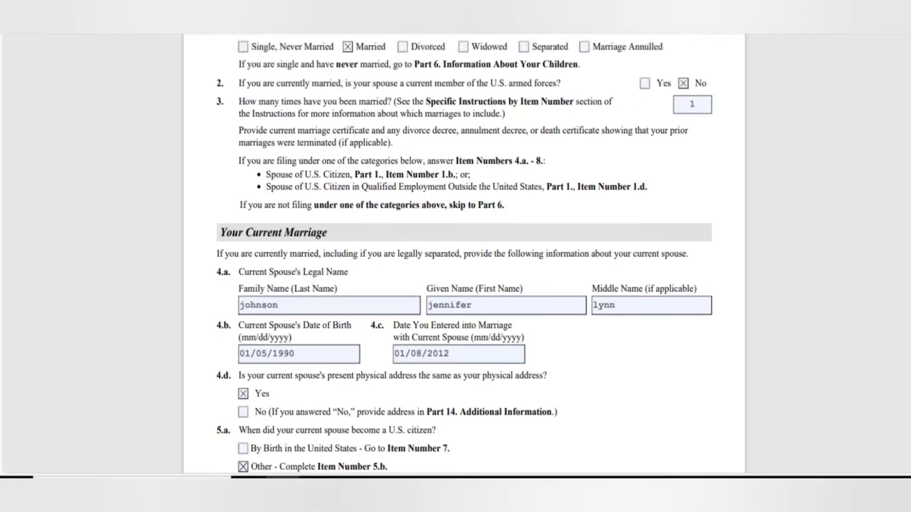
scroll(464, 256, "down", 3)
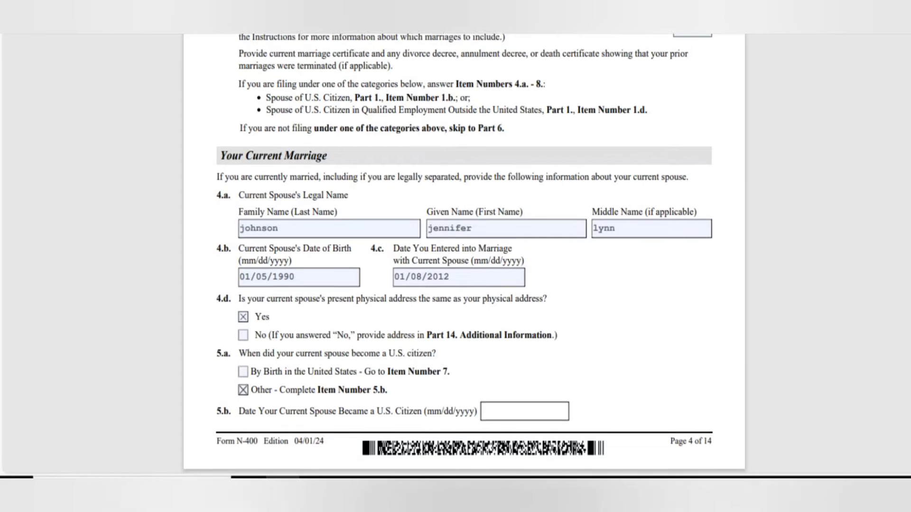
scroll(464, 256, "down", 3)
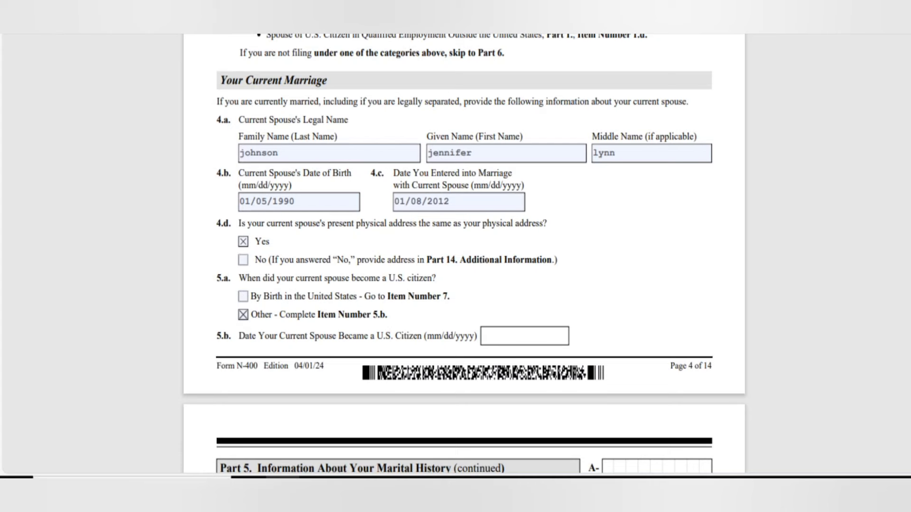
scroll(464, 257, "down", 2)
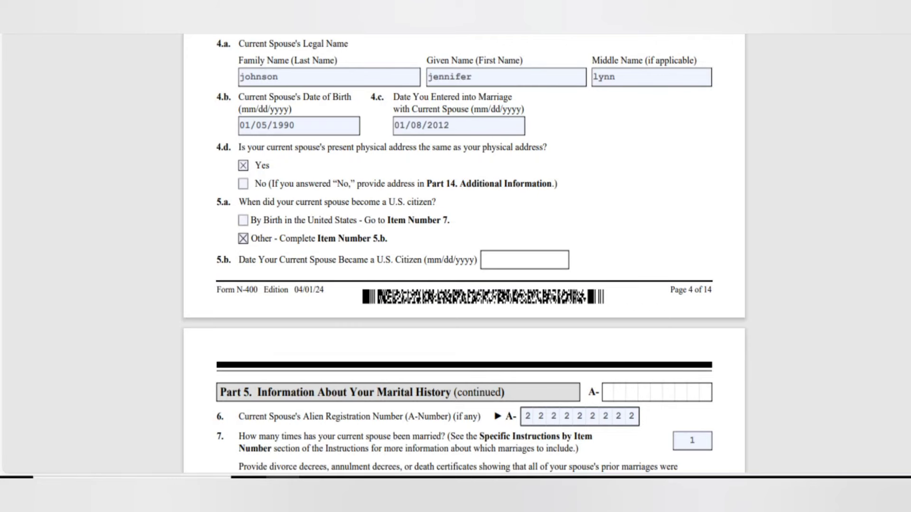
Step: Review the children, employment and travel entries in Parts 6 to 8 and the crime and offense questions in Part 9
scroll(464, 251, "down", 5)
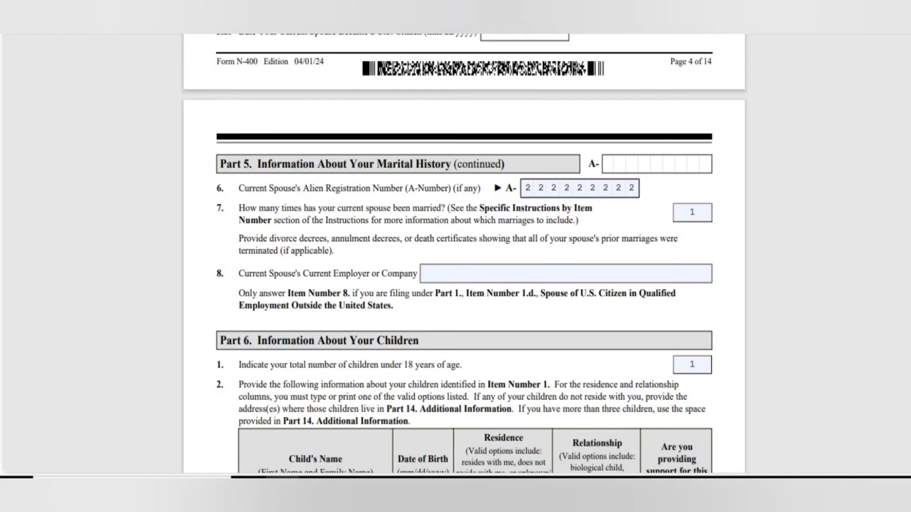
scroll(464, 254, "down", 3)
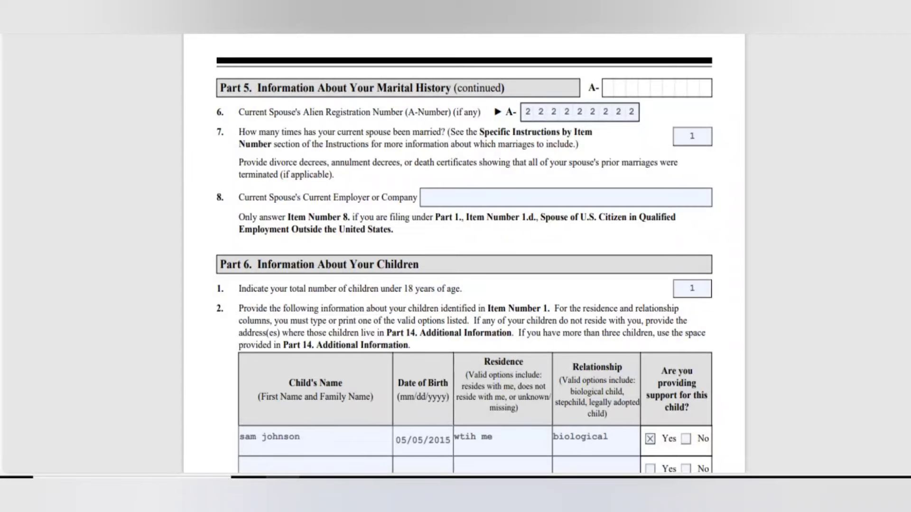
scroll(464, 254, "down", 3)
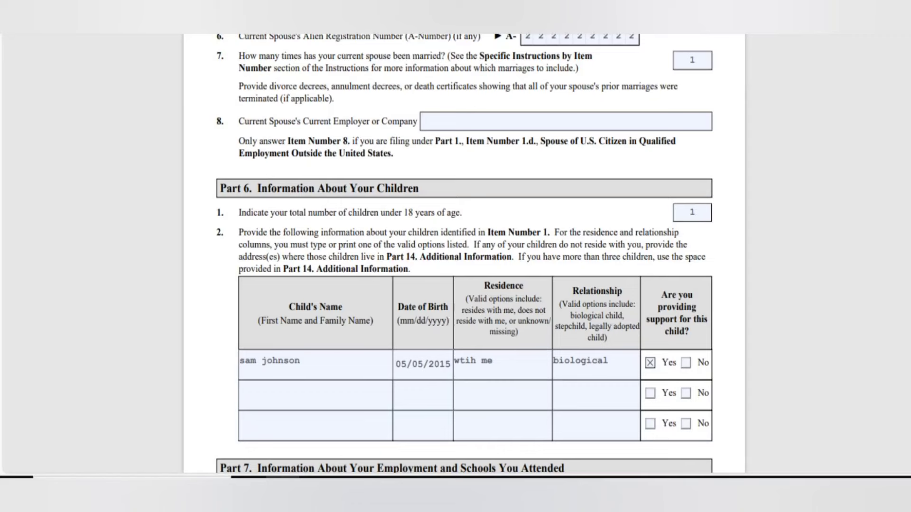
scroll(464, 256, "down", 6)
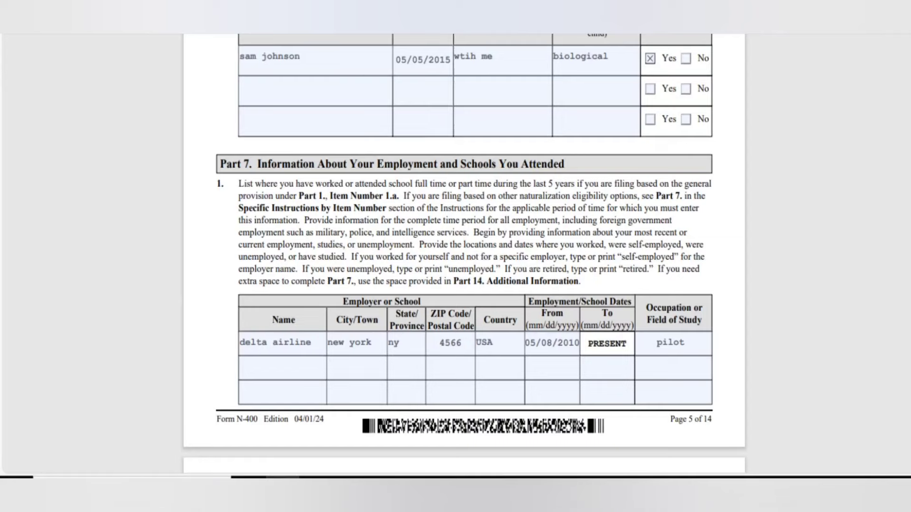
scroll(464, 254, "down", 8)
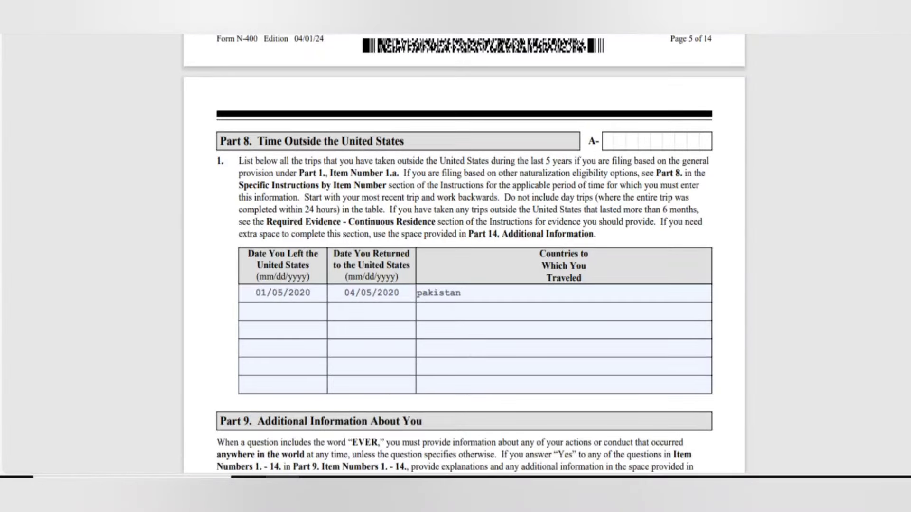
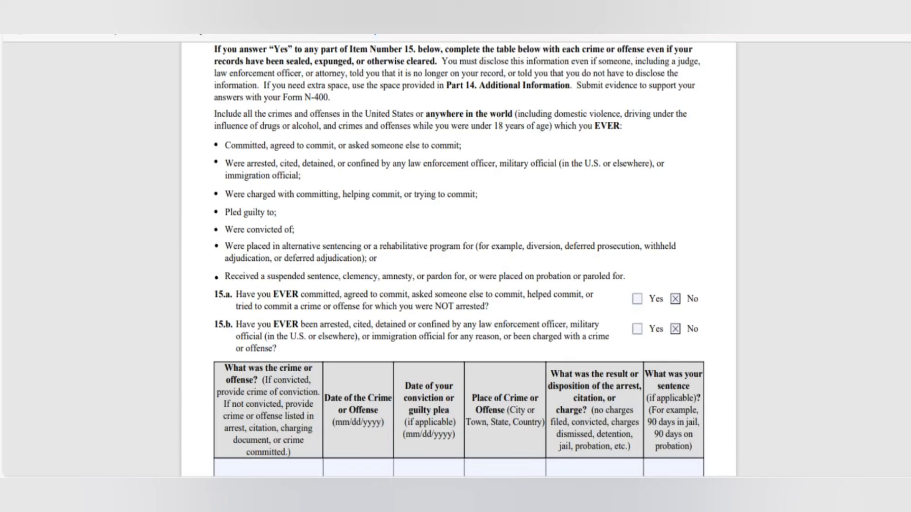
scroll(458, 259, "down", 3)
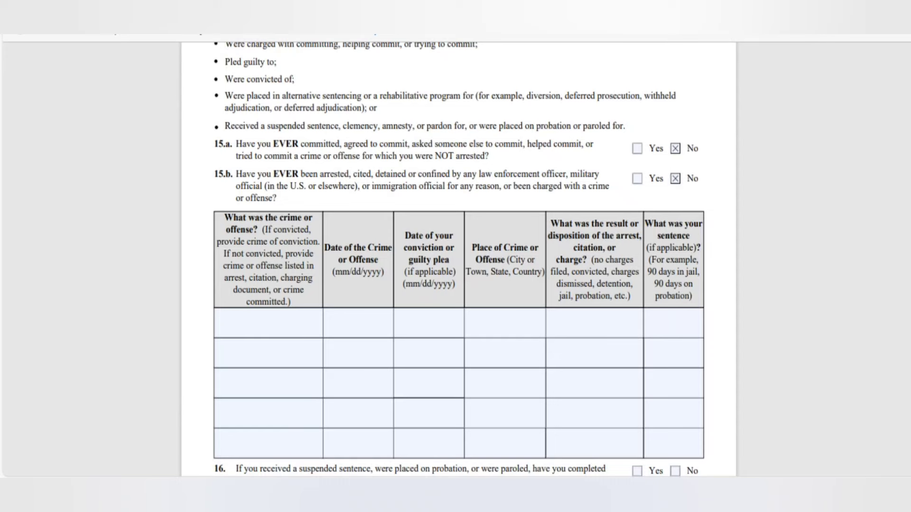
scroll(459, 258, "down", 3)
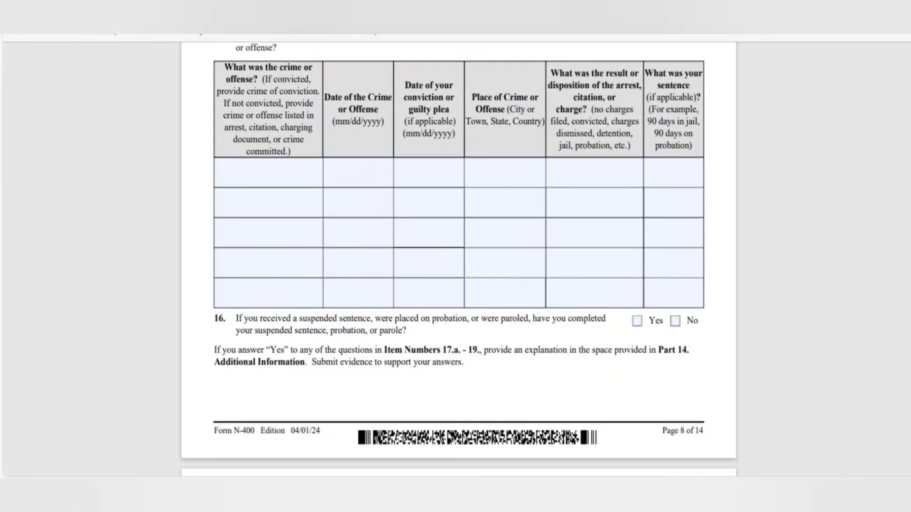
Step: Review Part 9 from the suspended sentence question in Item 16 through the conduct, removal, Selective Service and military questions up to Item 25
scroll(459, 258, "down", 2)
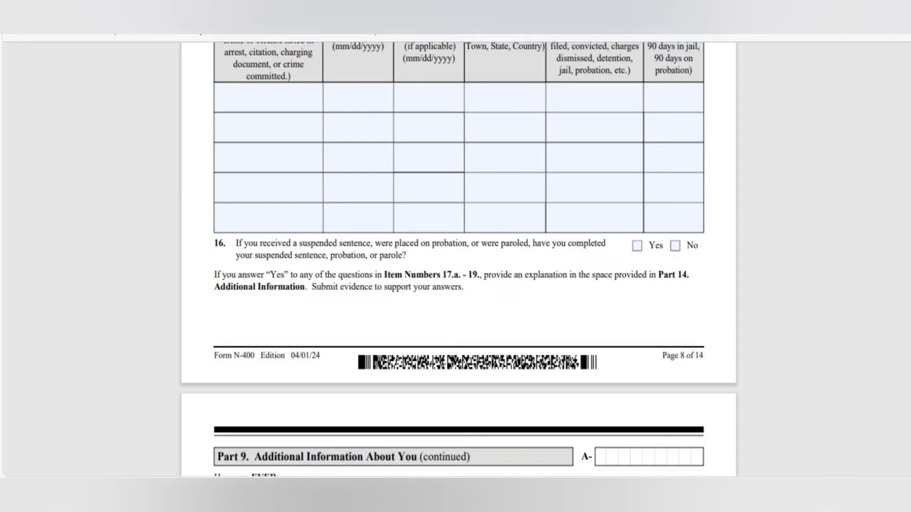
scroll(459, 258, "down", 2)
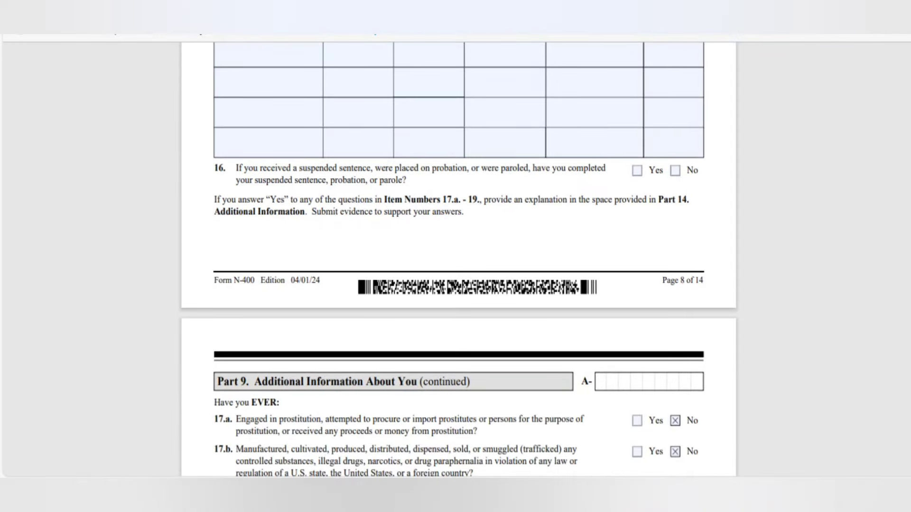
scroll(458, 259, "down", 6)
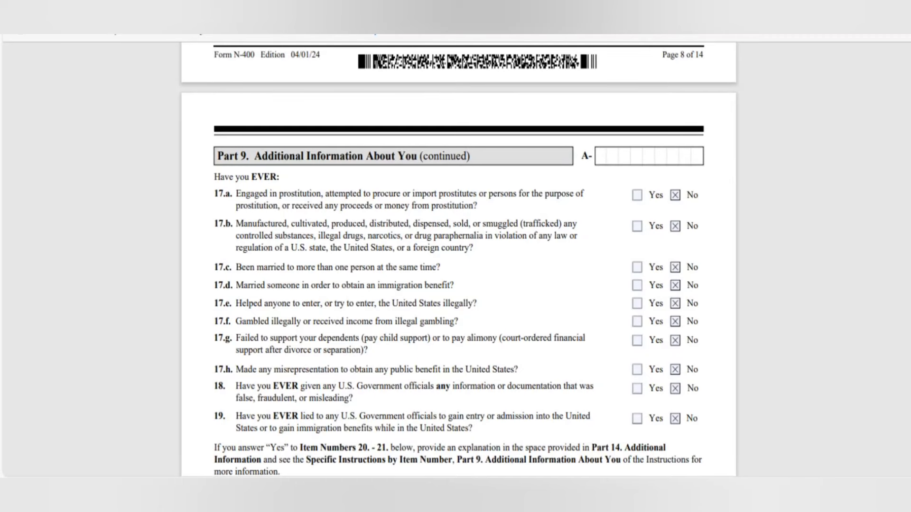
scroll(459, 256, "down", 3)
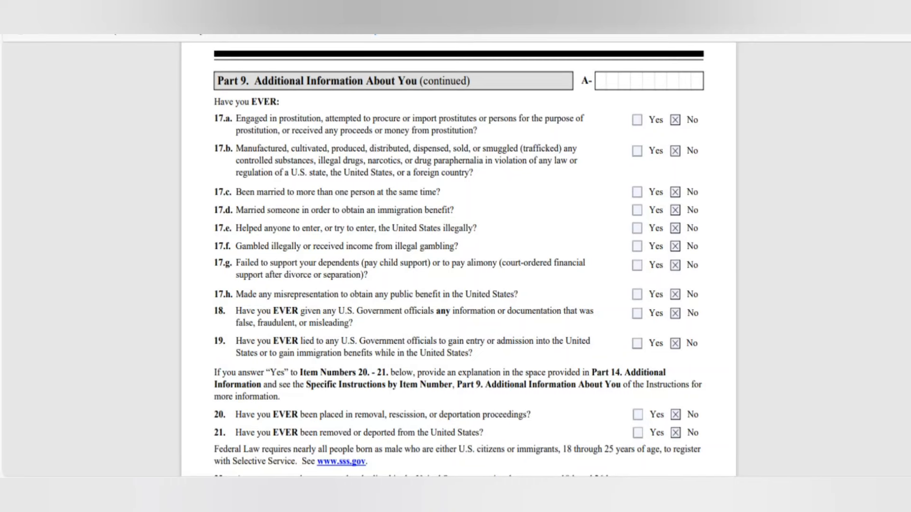
scroll(459, 259, "down", 3)
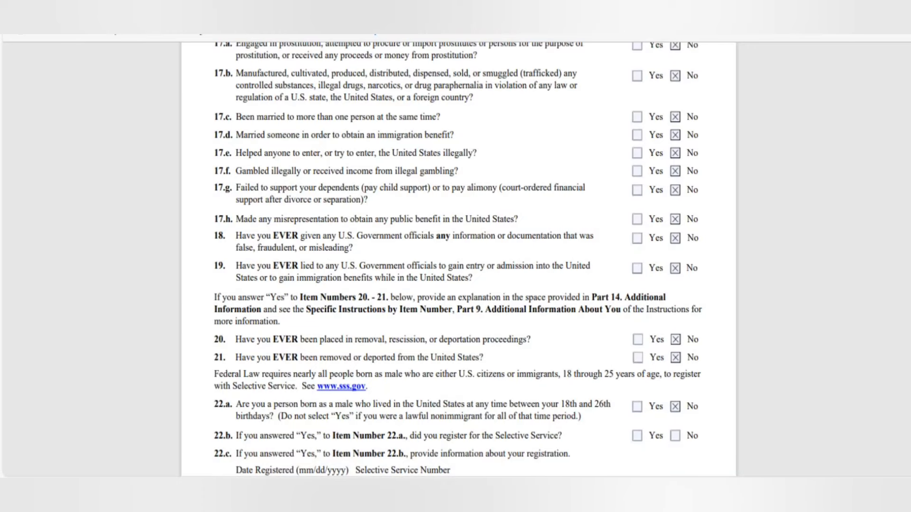
scroll(458, 259, "down", 3)
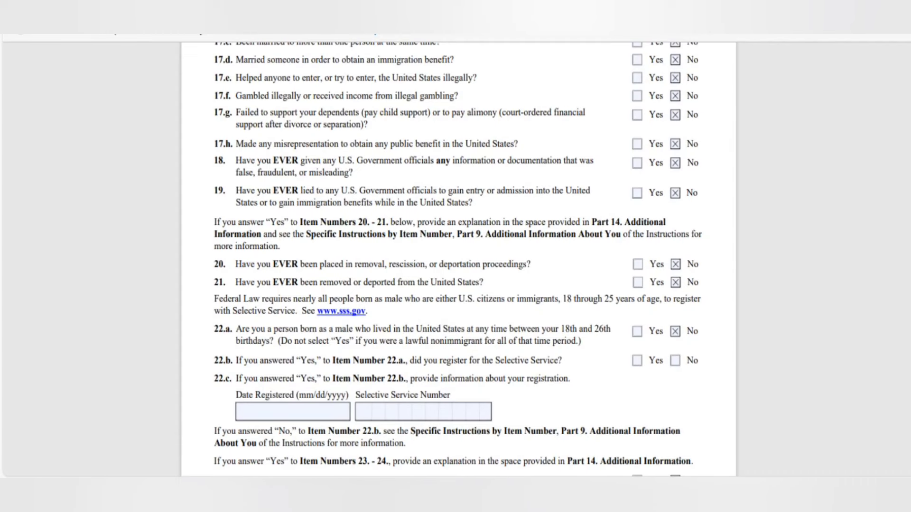
scroll(458, 259, "down", 3)
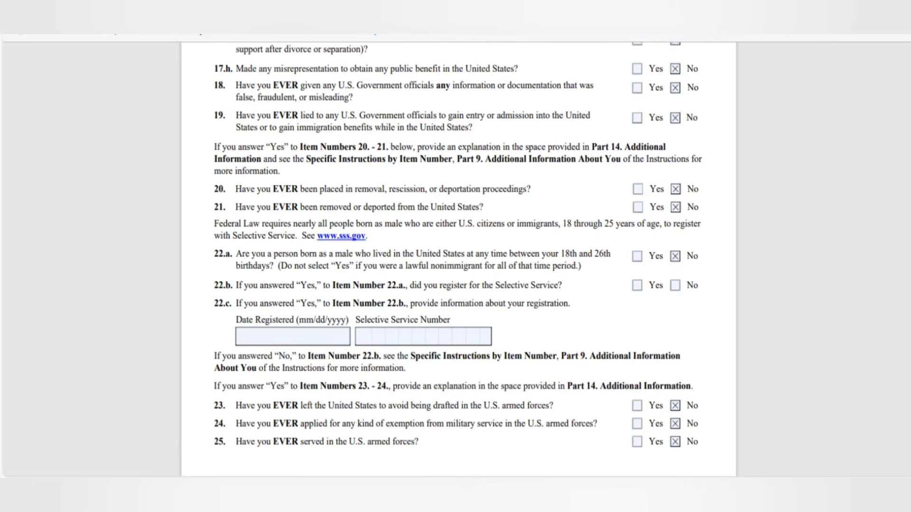
scroll(458, 256, "down", 3)
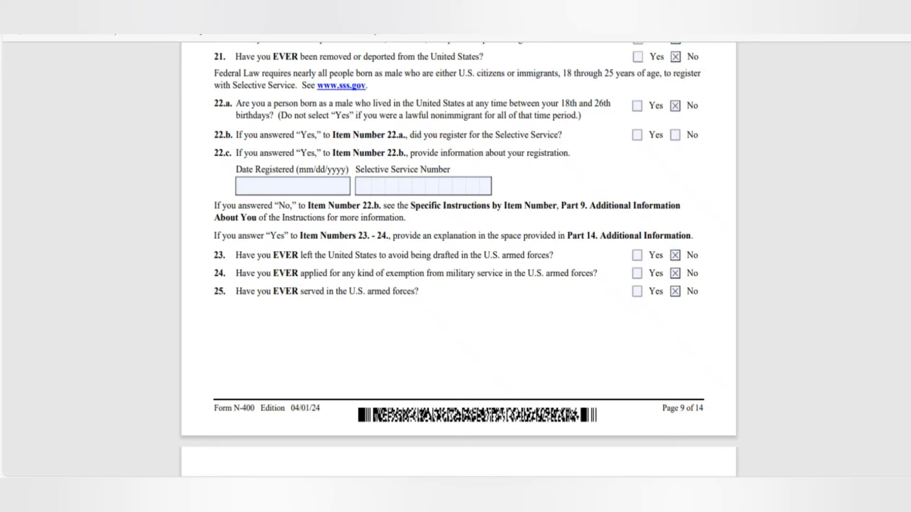
Step: Examine the armed forces, hereditary title and Oath of Allegiance questions in Items 26.a to 37 of Part 9
scroll(459, 259, "down", 5)
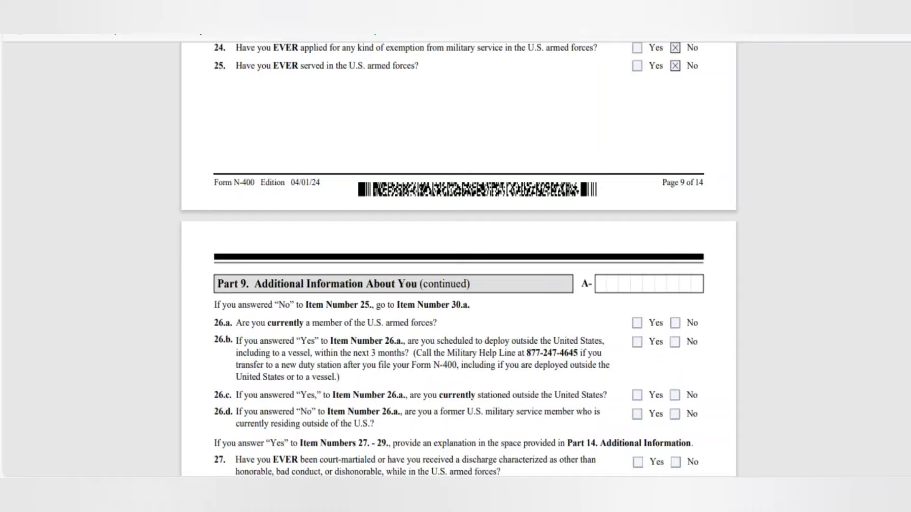
scroll(458, 259, "down", 3)
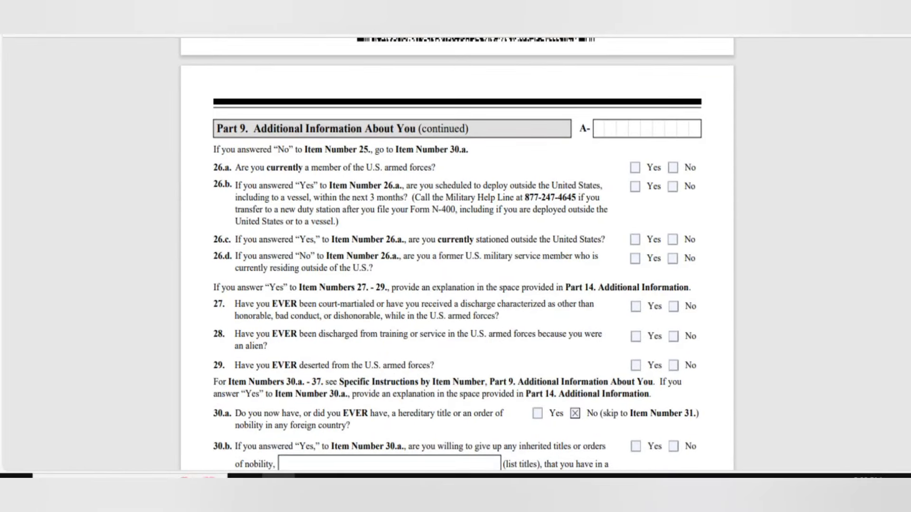
scroll(458, 259, "down", 3)
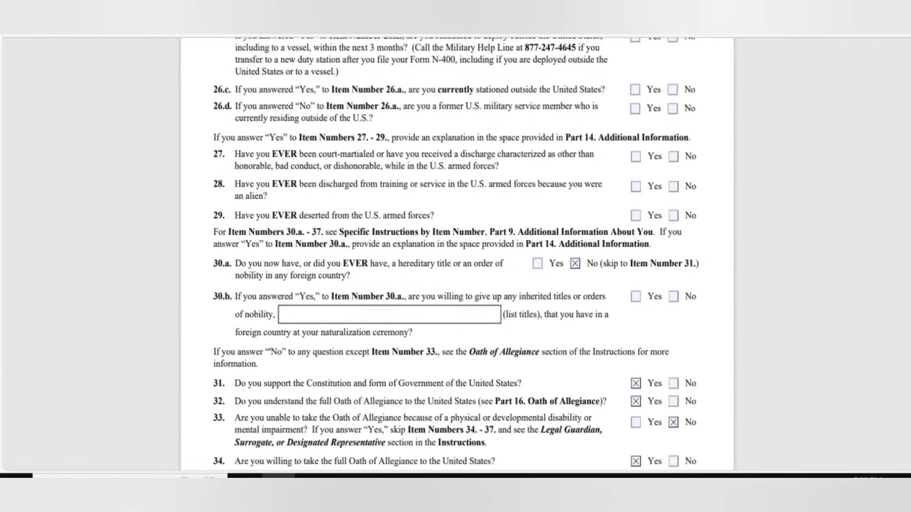
scroll(458, 259, "down", 2)
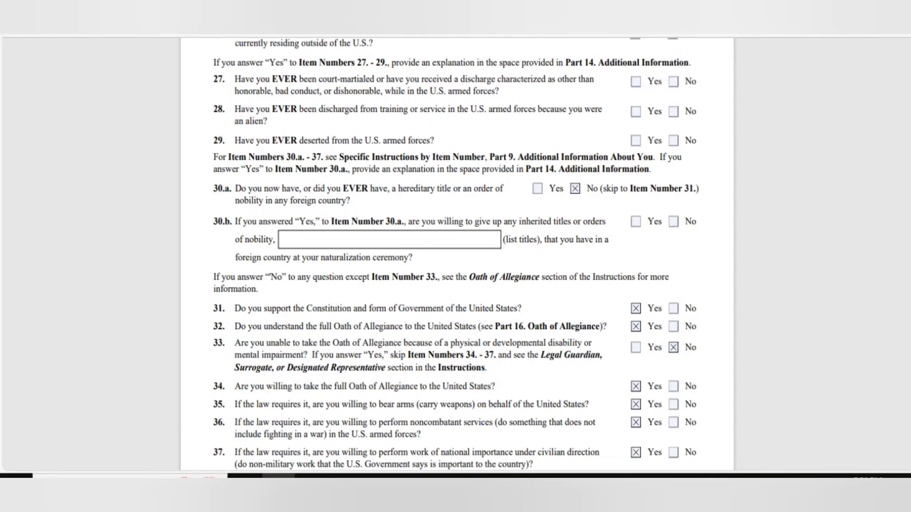
scroll(457, 254, "down", 2)
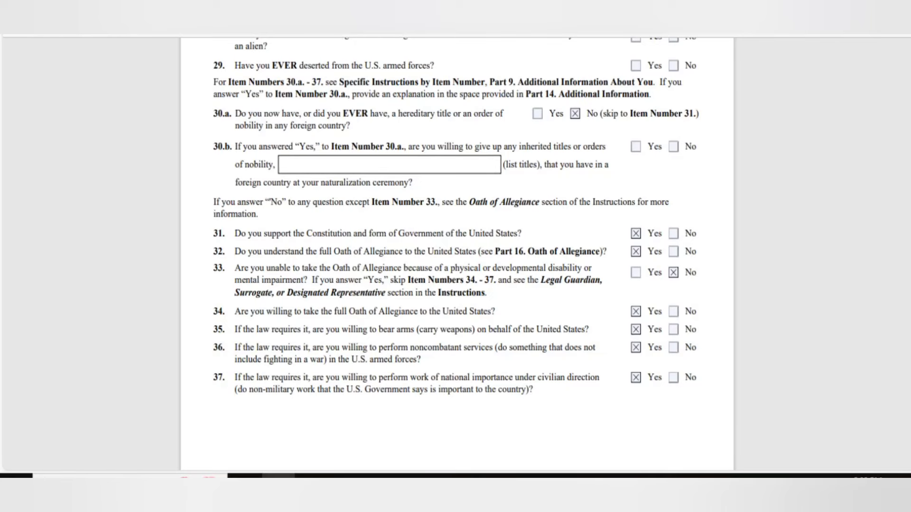
Step: Answer Yes to being the head of household in Item 5.a of the Part 10 fee reduction request
scroll(457, 256, "down", 8)
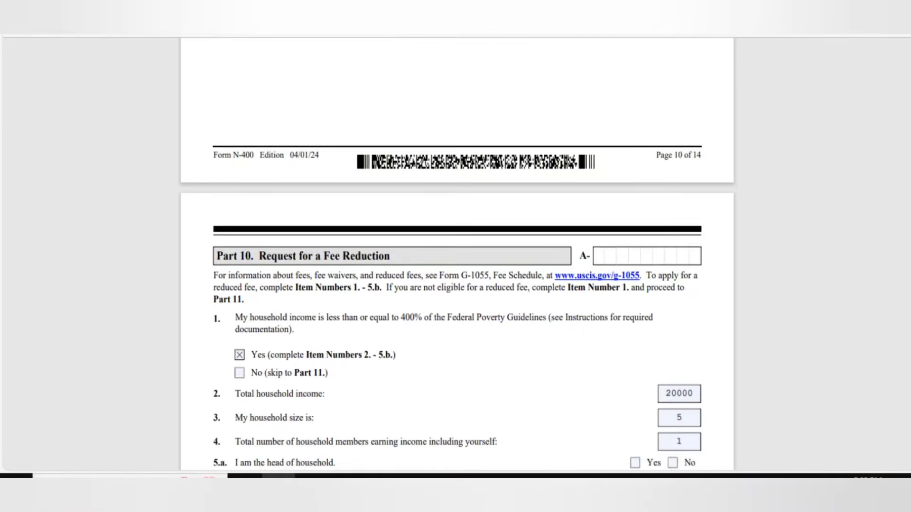
scroll(457, 257, "down", 2)
scroll(457, 256, "down", 2)
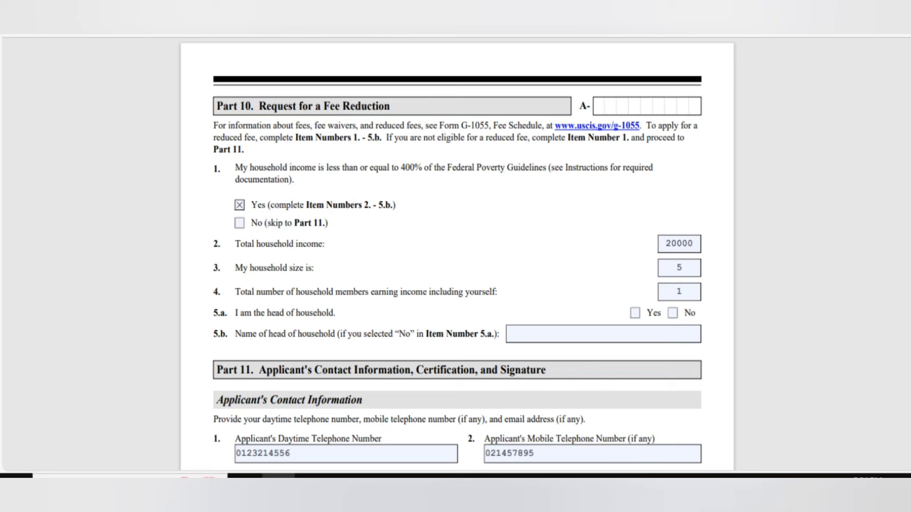
left_click(634, 312)
Step: Read through the applicant, interpreter and preparer sections in Parts 11 to 13, the additional information in Part 14 and the final oath signature page
scroll(457, 256, "down", 5)
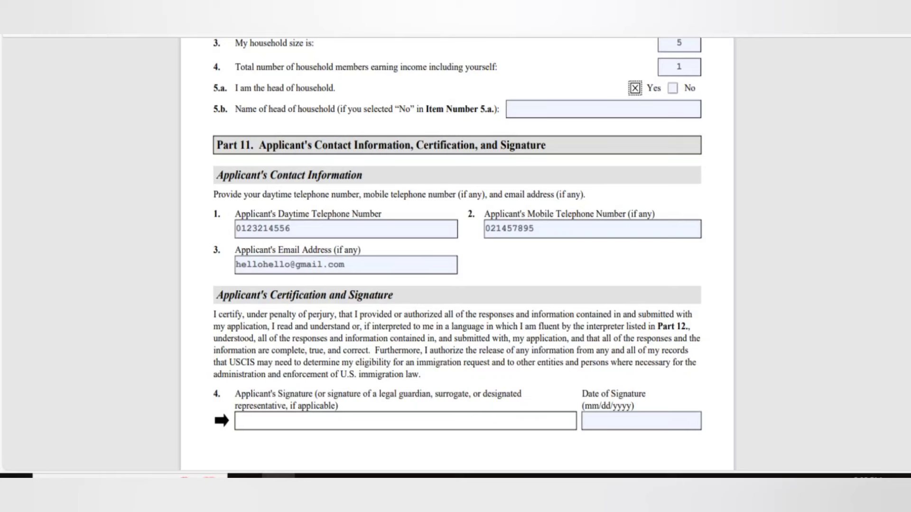
scroll(456, 256, "down", 3)
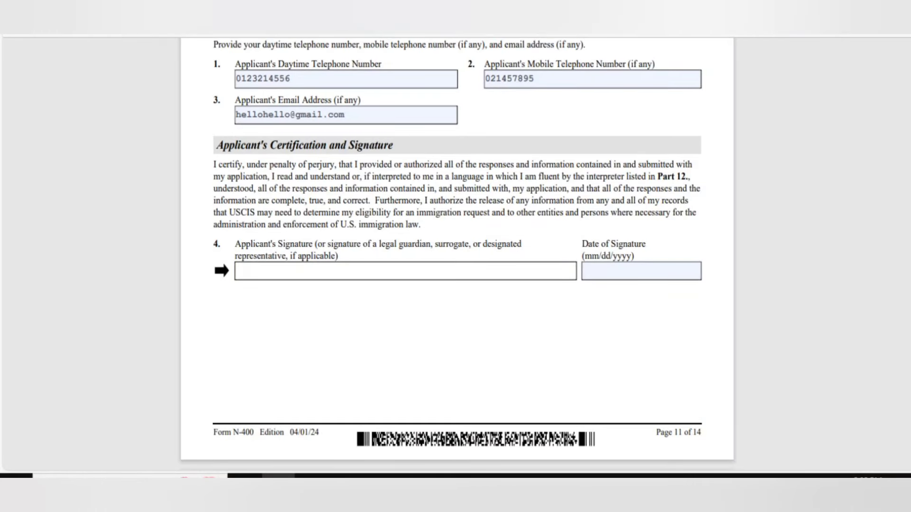
scroll(457, 256, "down", 6)
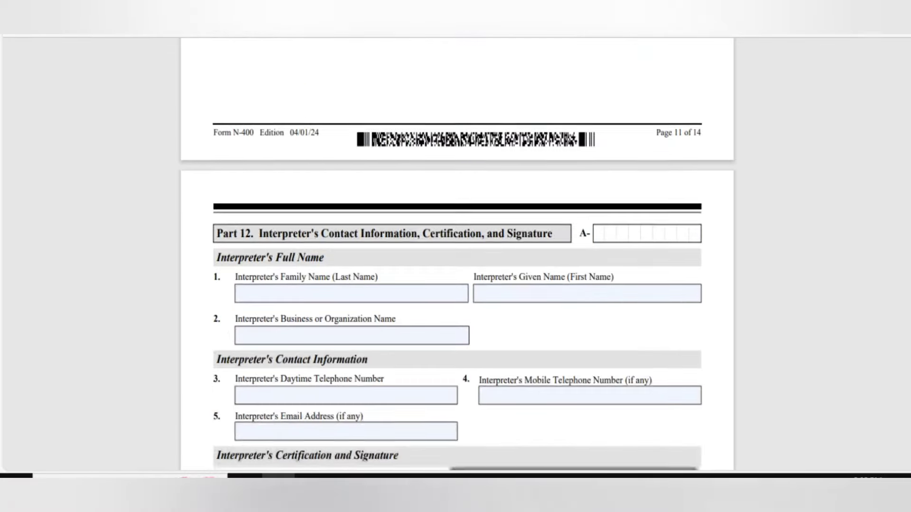
scroll(457, 256, "down", 4)
scroll(457, 256, "up", 3)
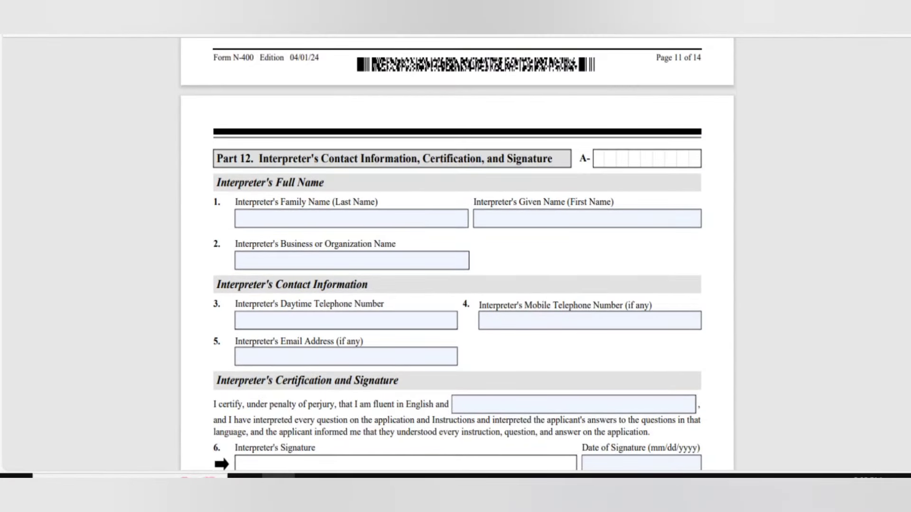
scroll(457, 254, "down", 8)
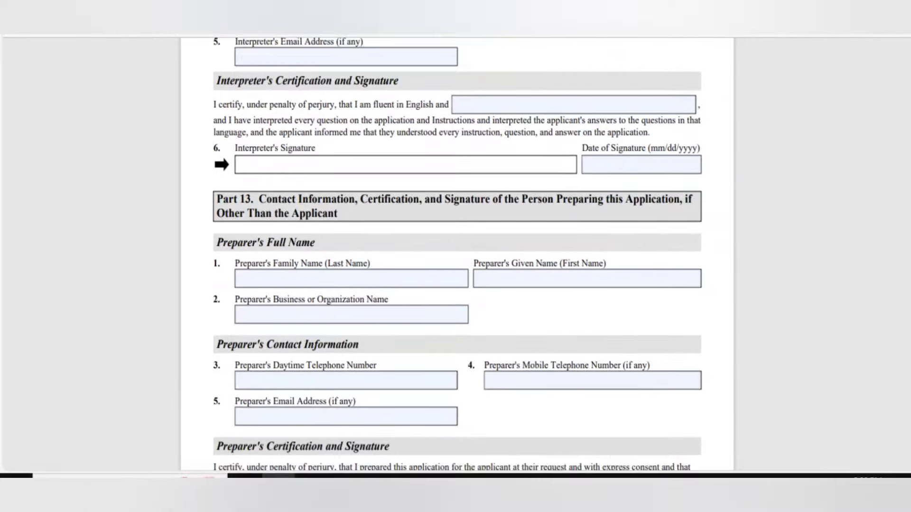
scroll(457, 254, "down", 8)
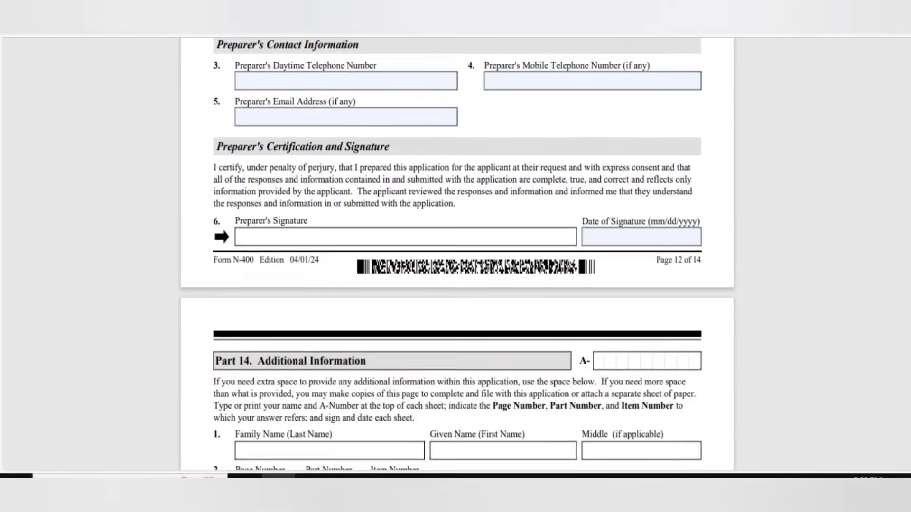
scroll(457, 254, "down", 10)
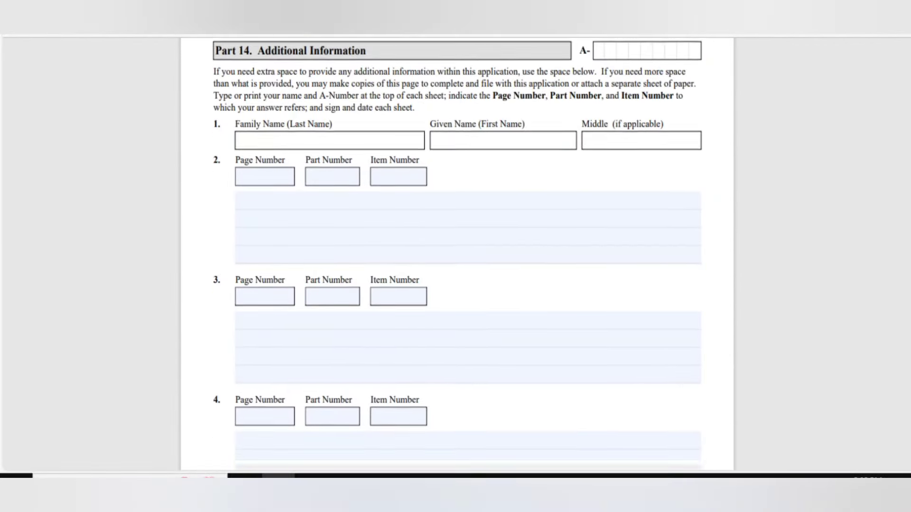
scroll(457, 254, "down", 3)
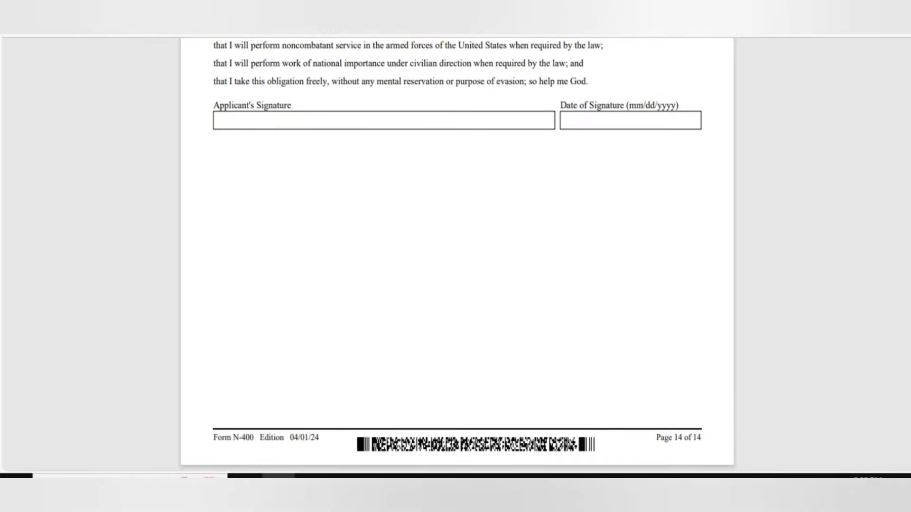
Step: Look back from the Oath of Allegiance through the preparer and applicant sections to the fee reduction answers in Part 10
scroll(457, 255, "up", 10)
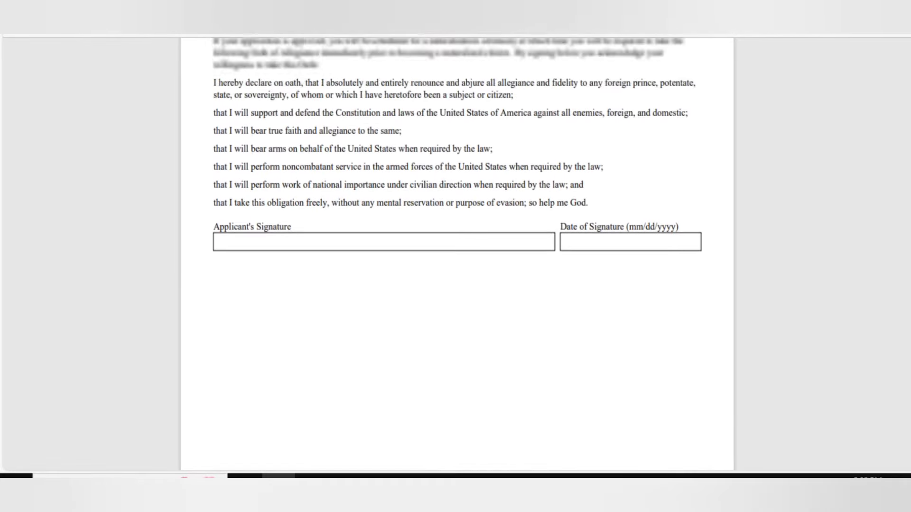
scroll(457, 254, "up", 8)
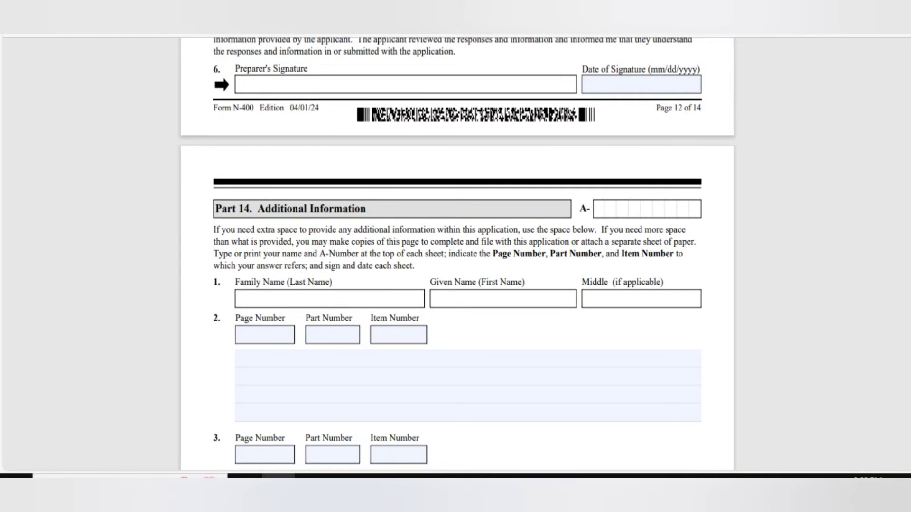
scroll(457, 254, "up", 7)
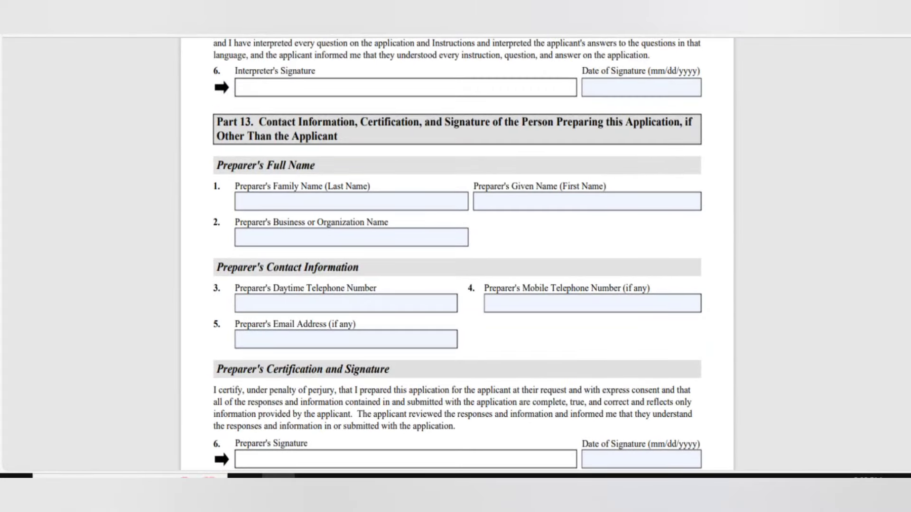
scroll(457, 254, "up", 12)
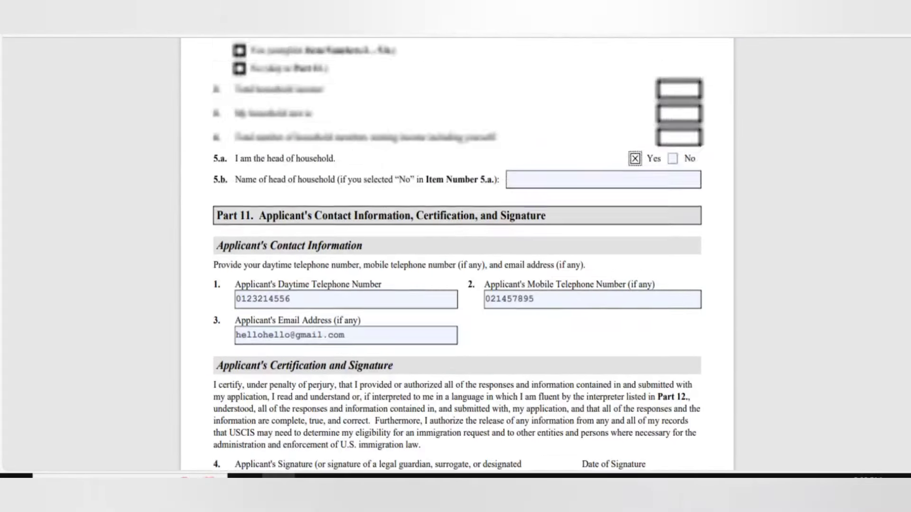
scroll(457, 254, "up", 10)
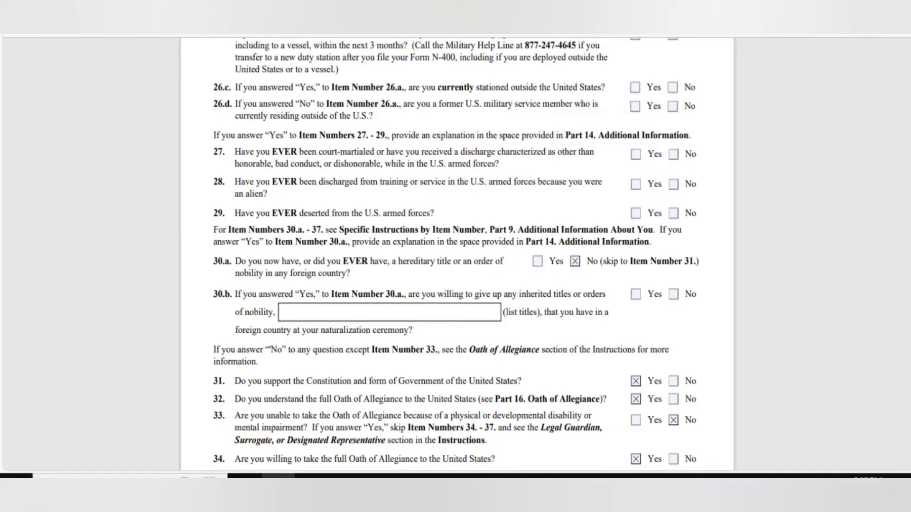
scroll(457, 254, "down", 8)
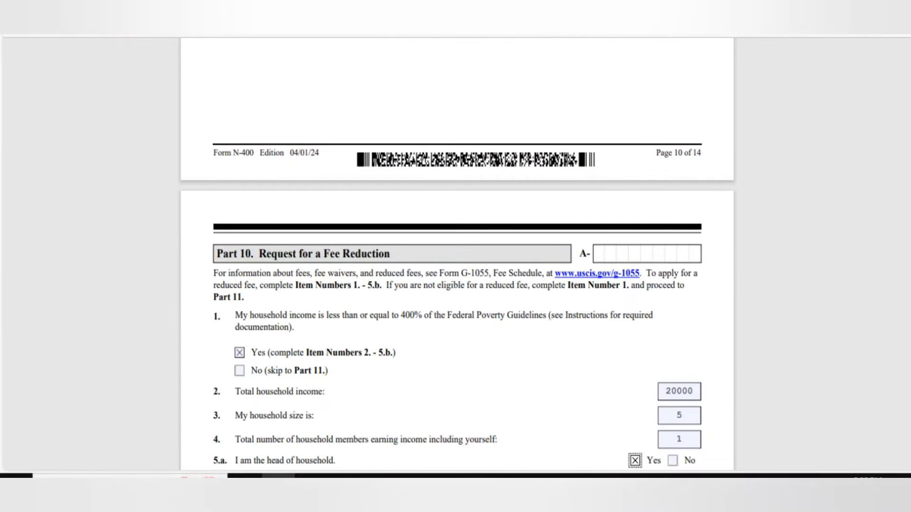
scroll(457, 255, "down", 3)
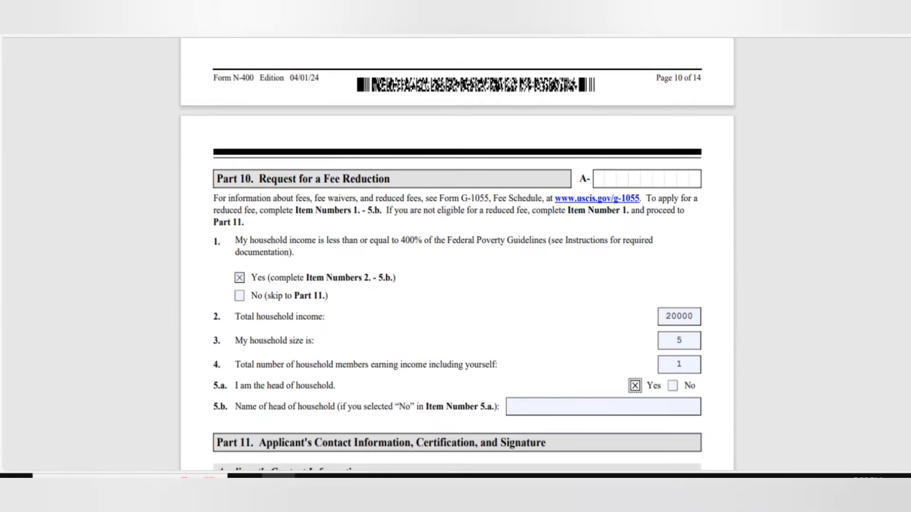